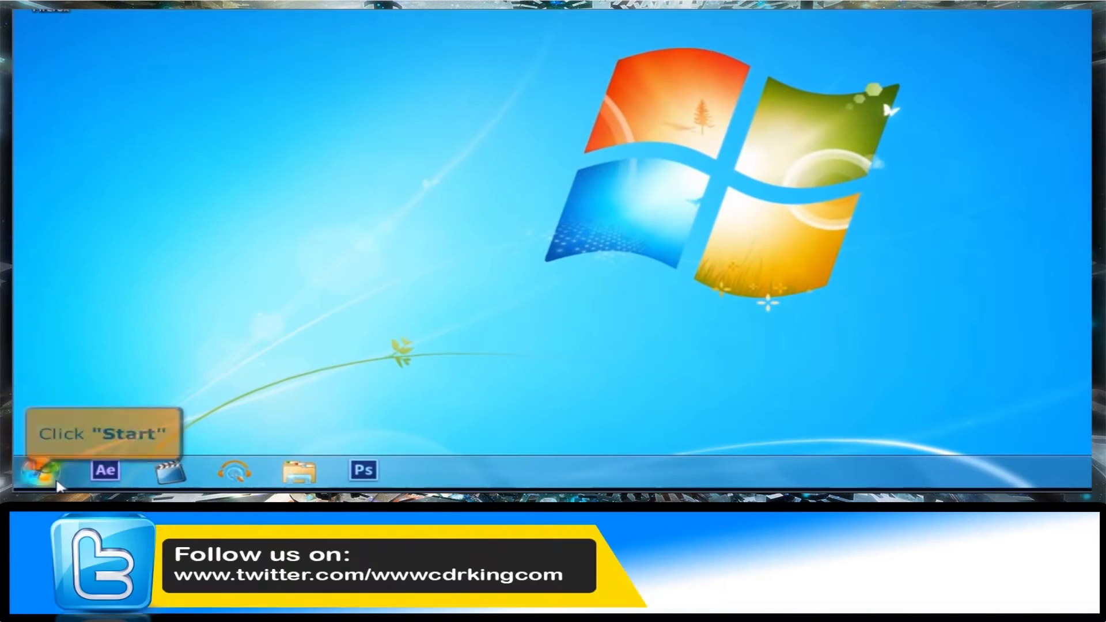
- Check Device Manager from Control Panel for the wireless adapter, then close both windows
left_click(57, 482)
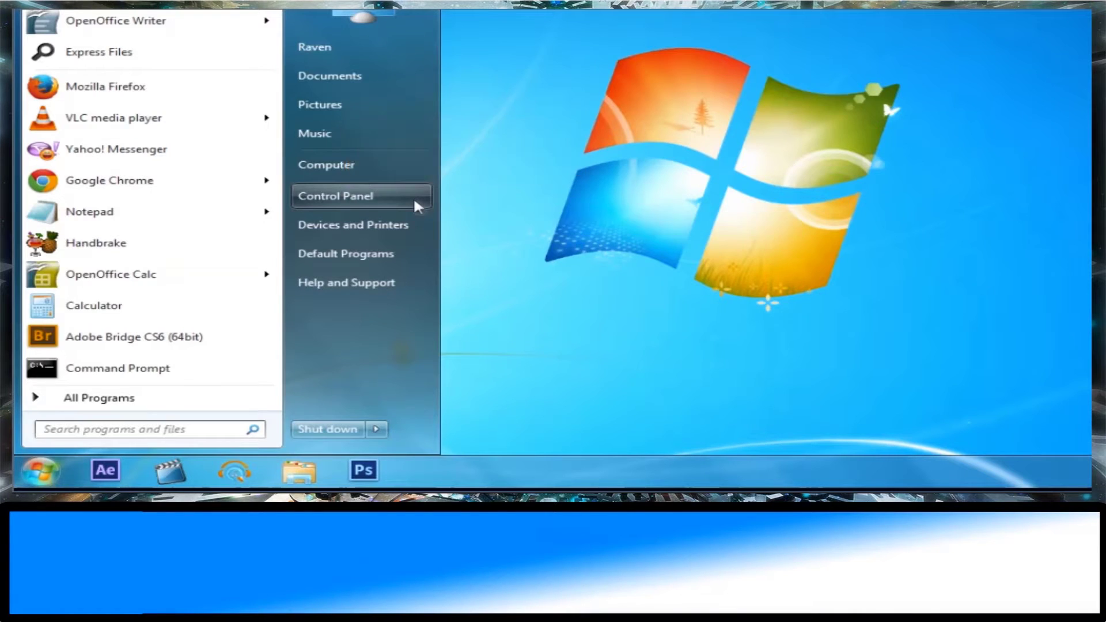
left_click(417, 206)
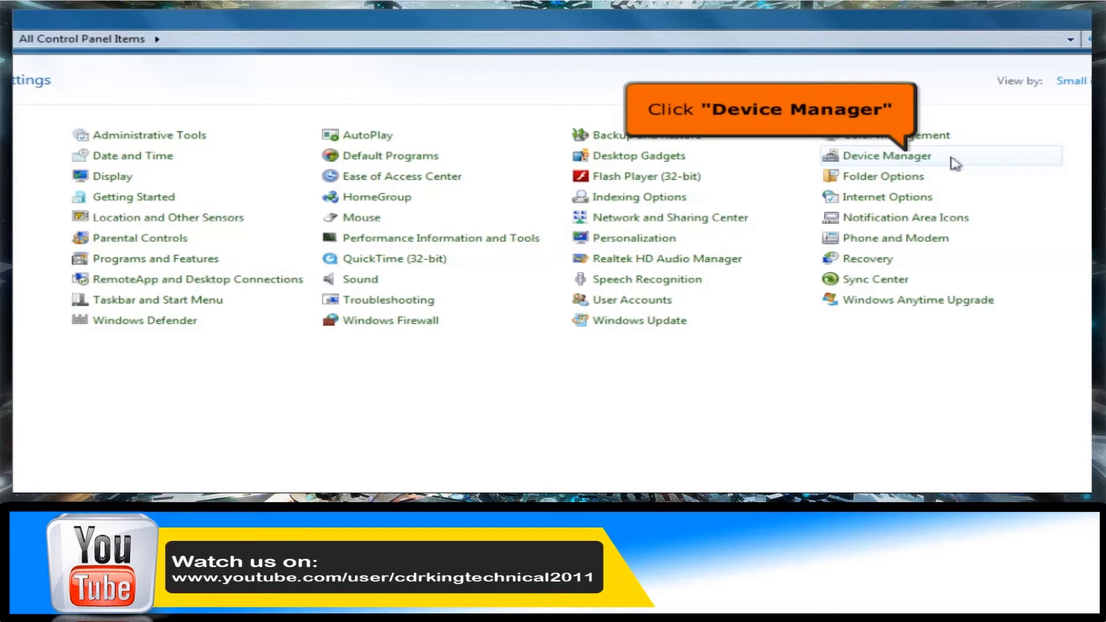
left_click(953, 164)
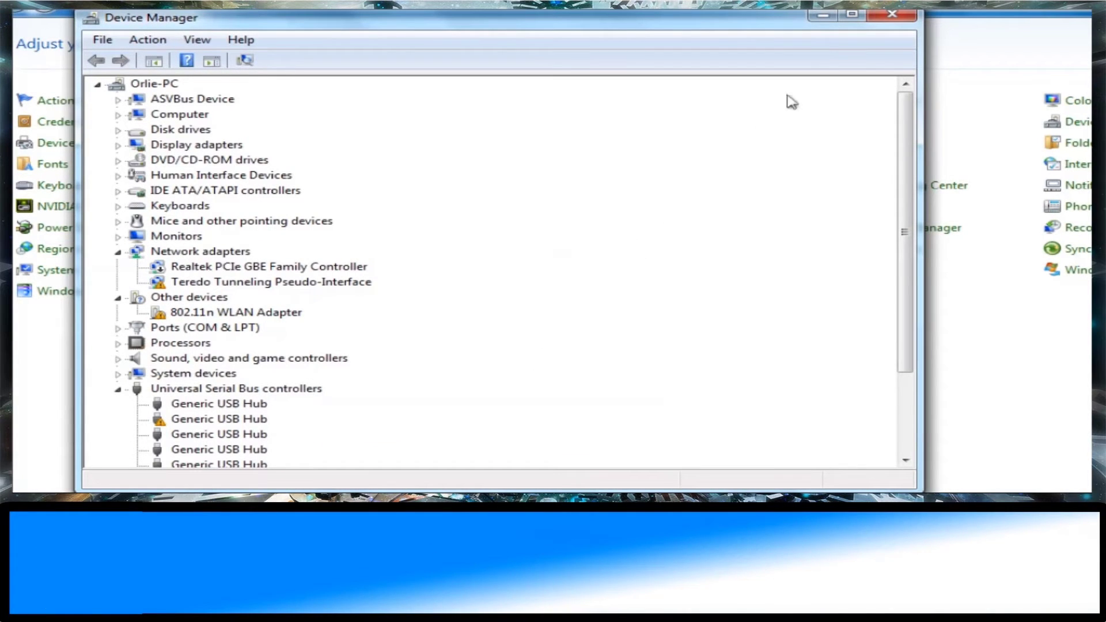
left_click(892, 14)
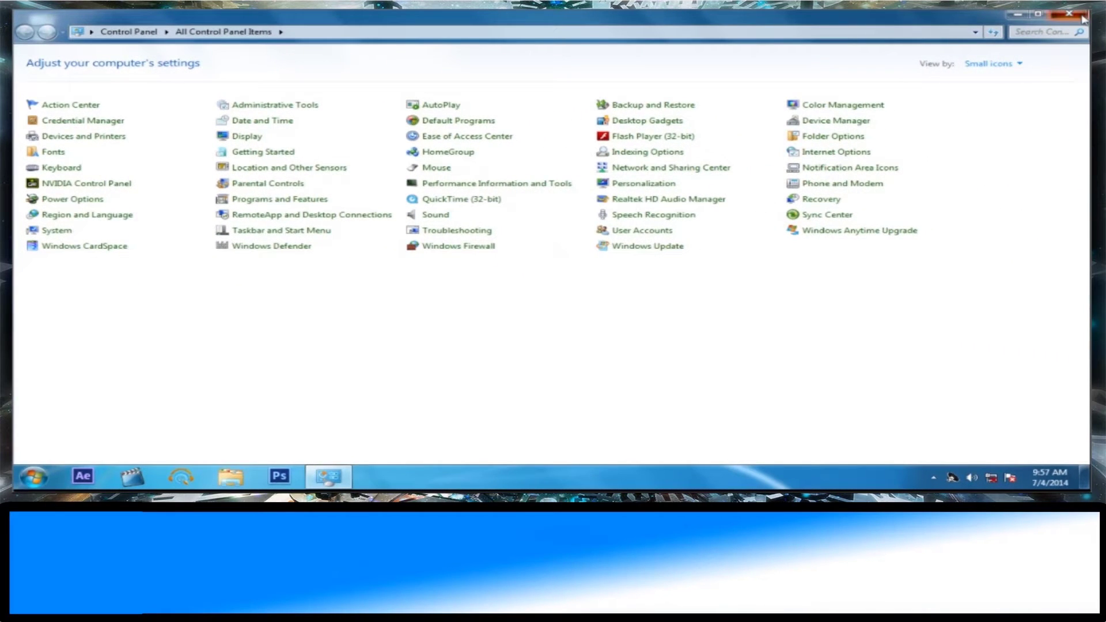
left_click(1082, 17)
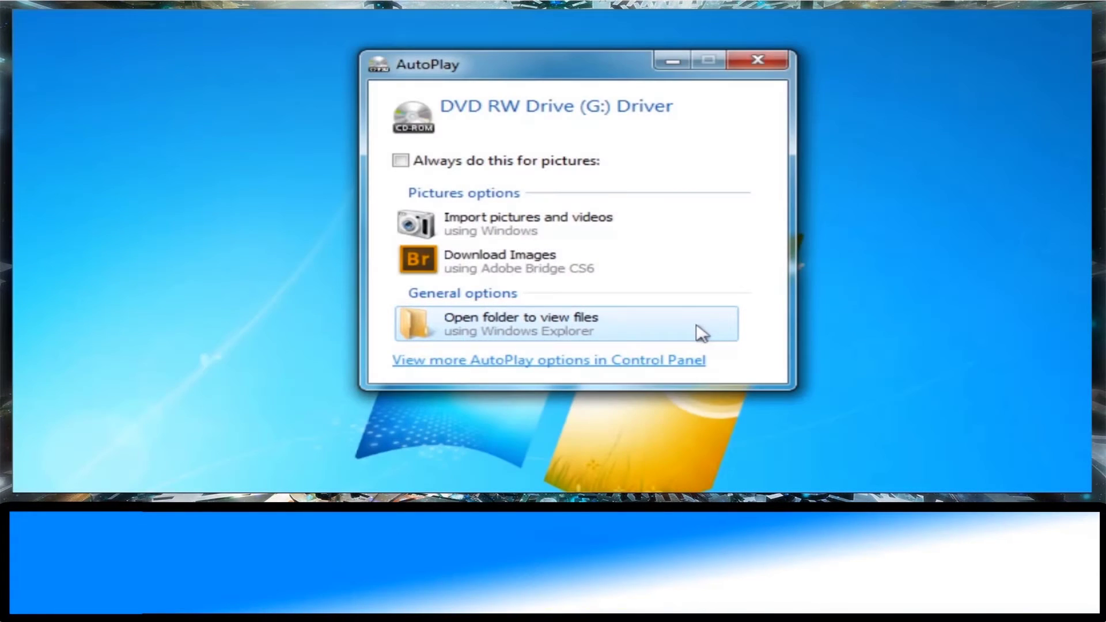
- Browse the driver disc's files from AutoPlay into its Driver\Windows folder
left_click(699, 332)
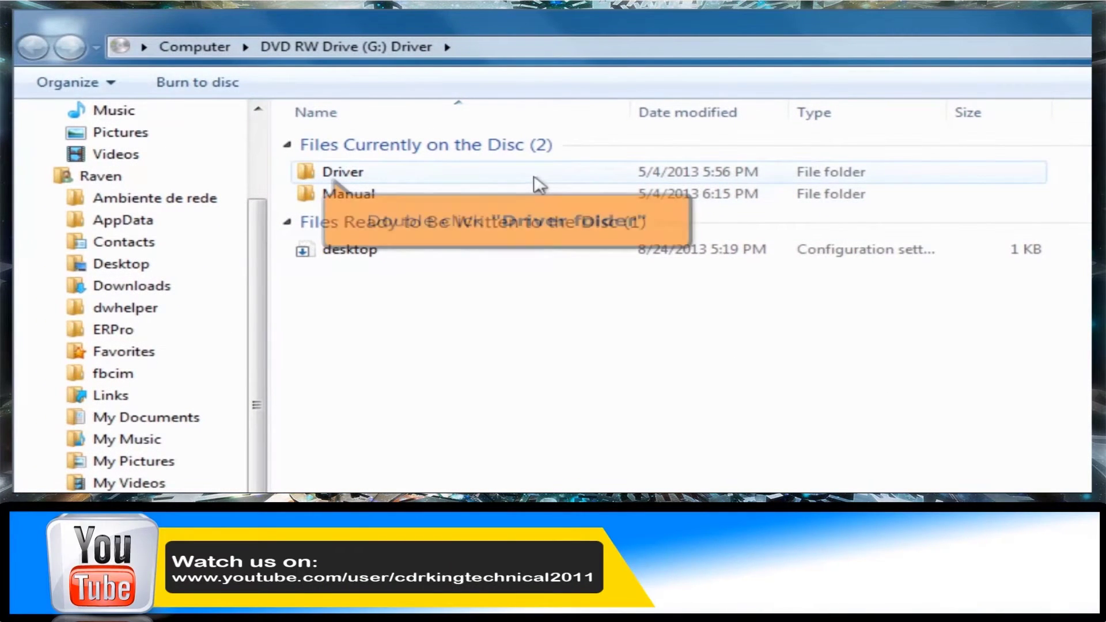
double_click(534, 178)
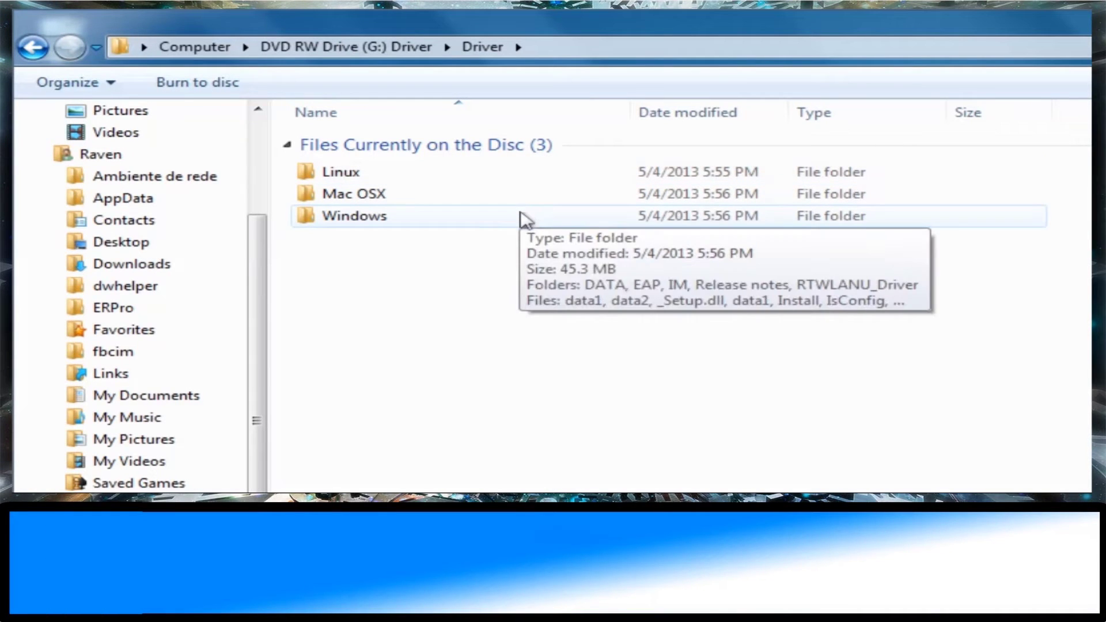
double_click(525, 218)
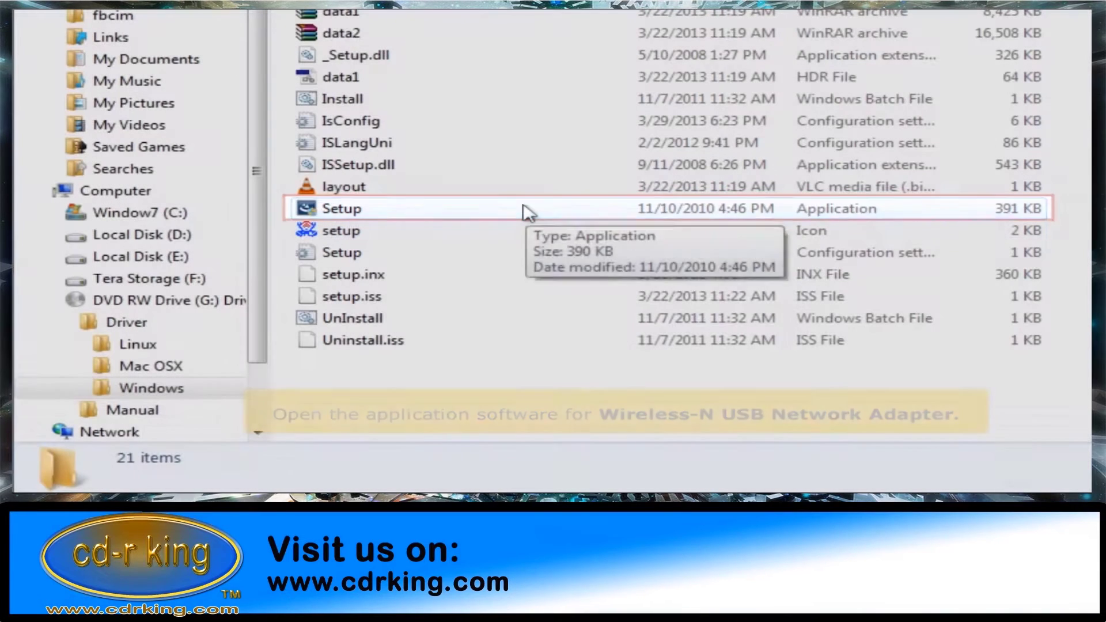
- Run the disc's Setup program and complete the Realtek InstallShield Wizard through to Finish
left_click(528, 213)
double_click(528, 213)
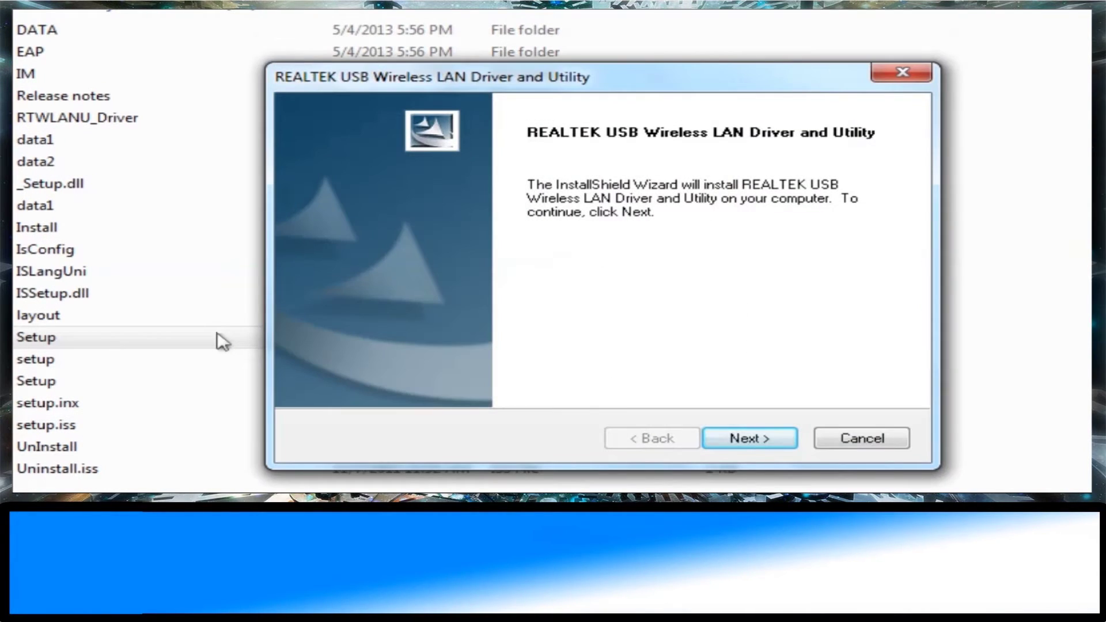
left_click(794, 445)
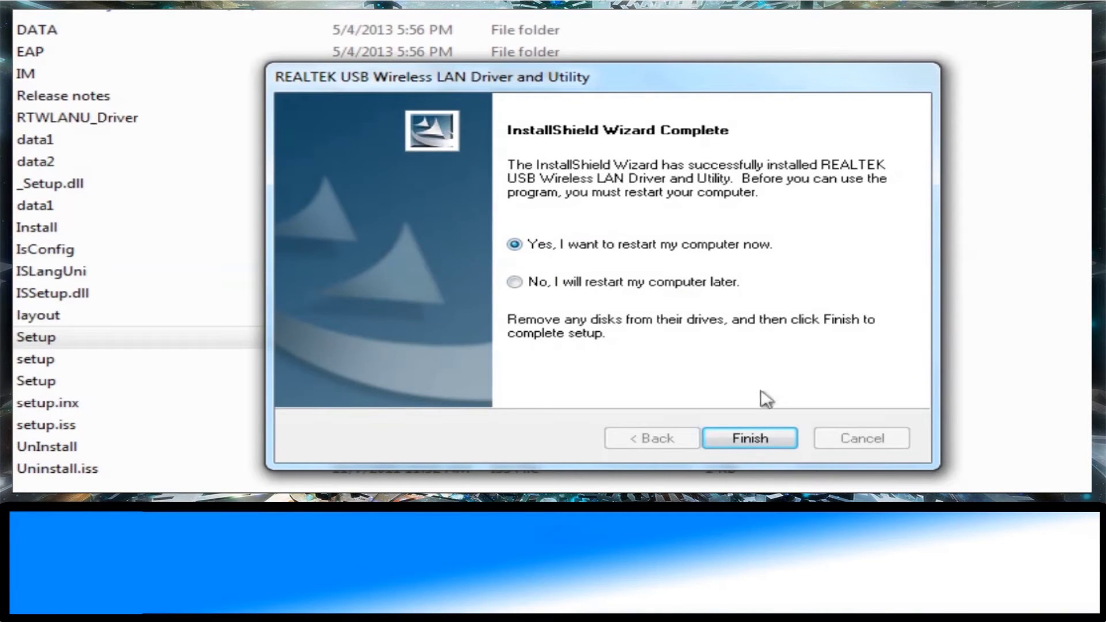
left_click(776, 444)
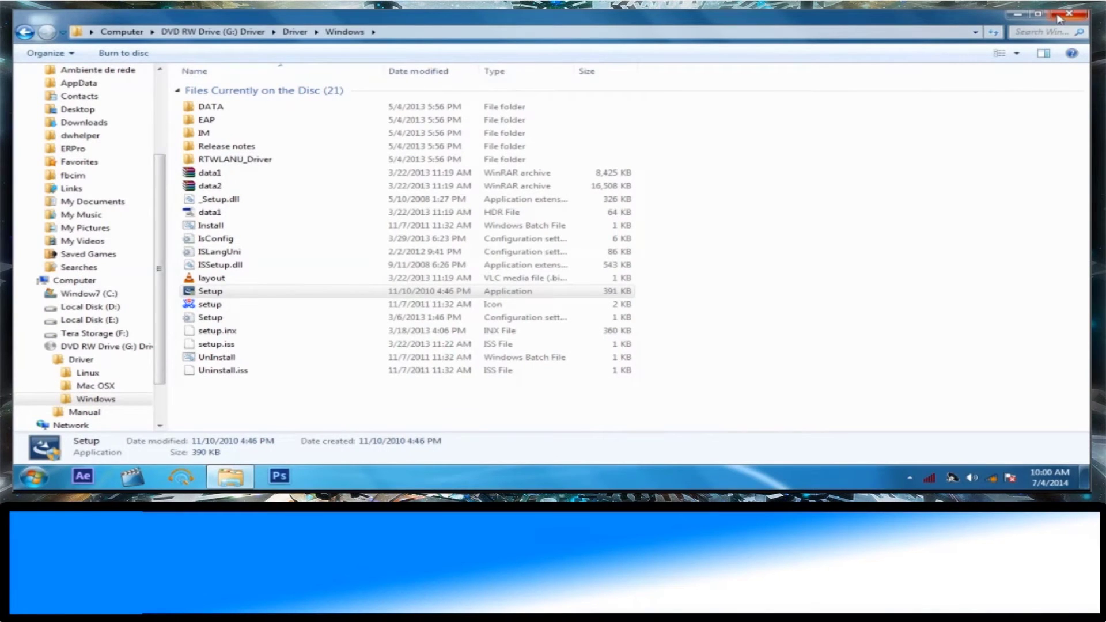
- Verify the Realtek RTL8192CU adapter appears under Network adapters in Device Manager
left_click(1058, 18)
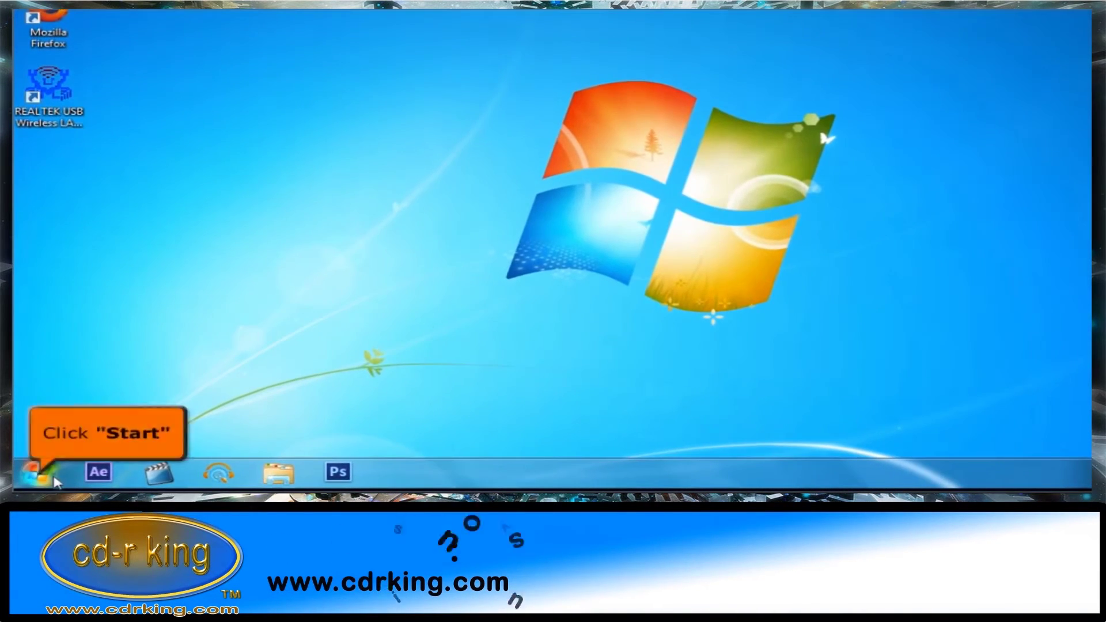
left_click(53, 478)
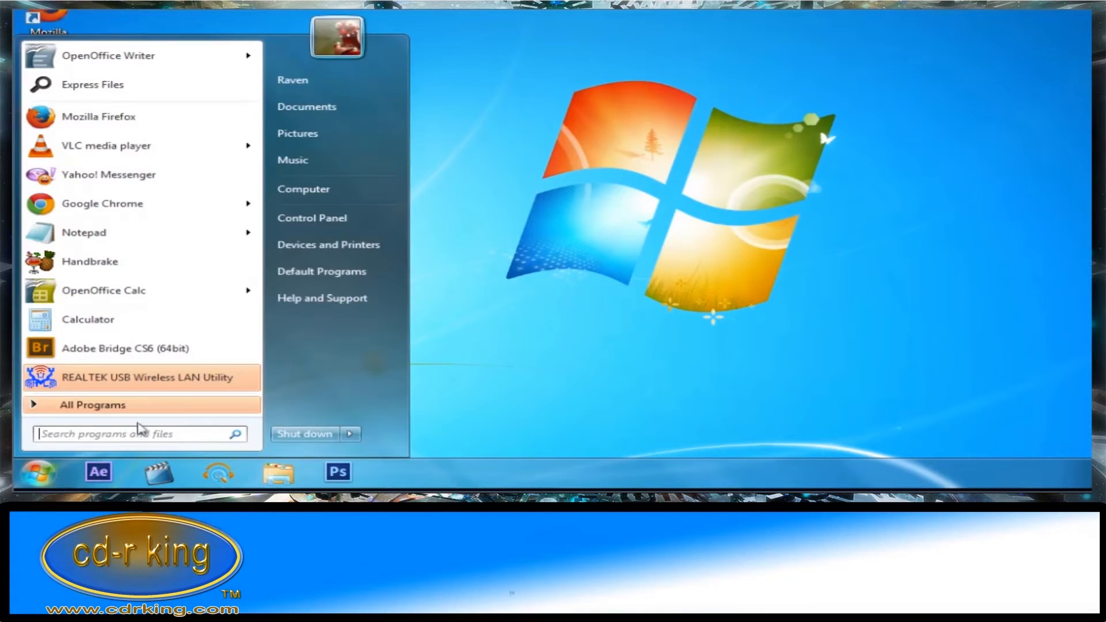
left_click(388, 220)
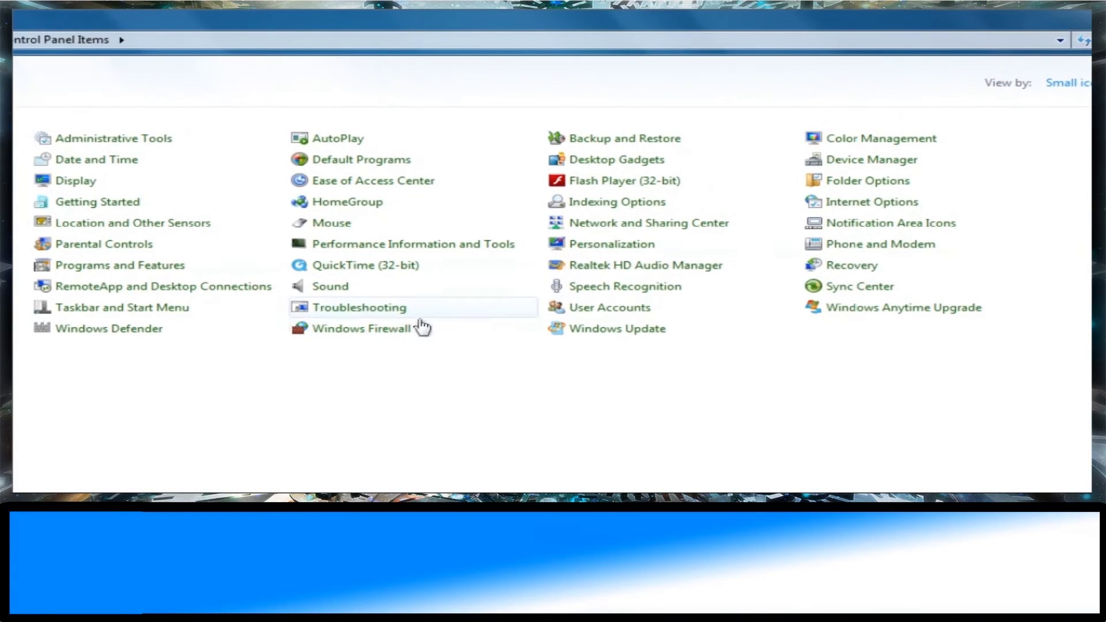
left_click(927, 164)
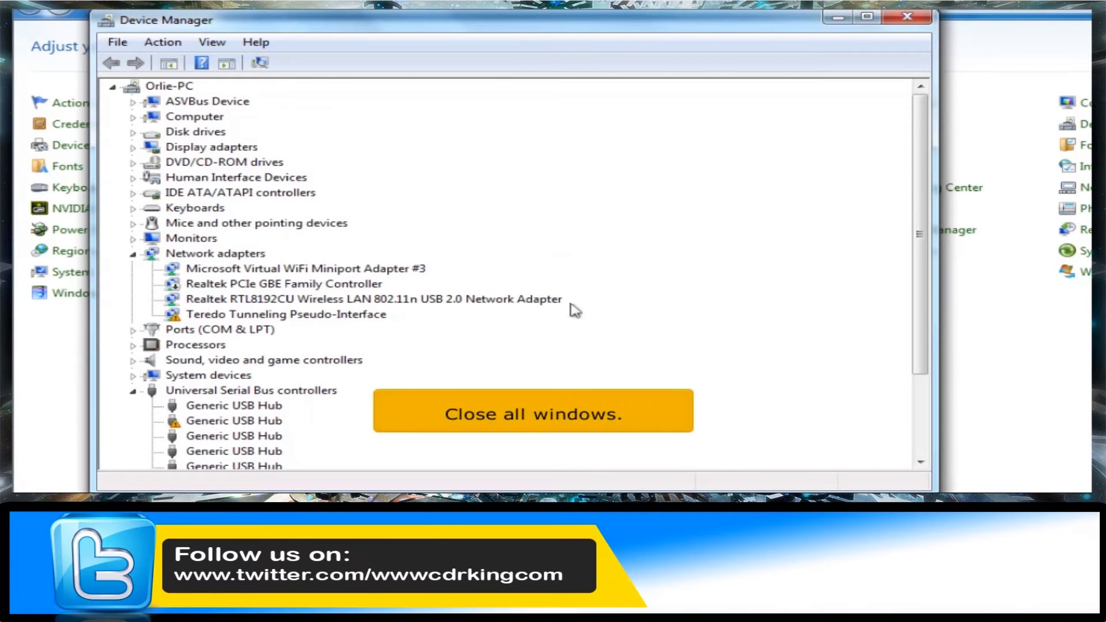
left_click(915, 23)
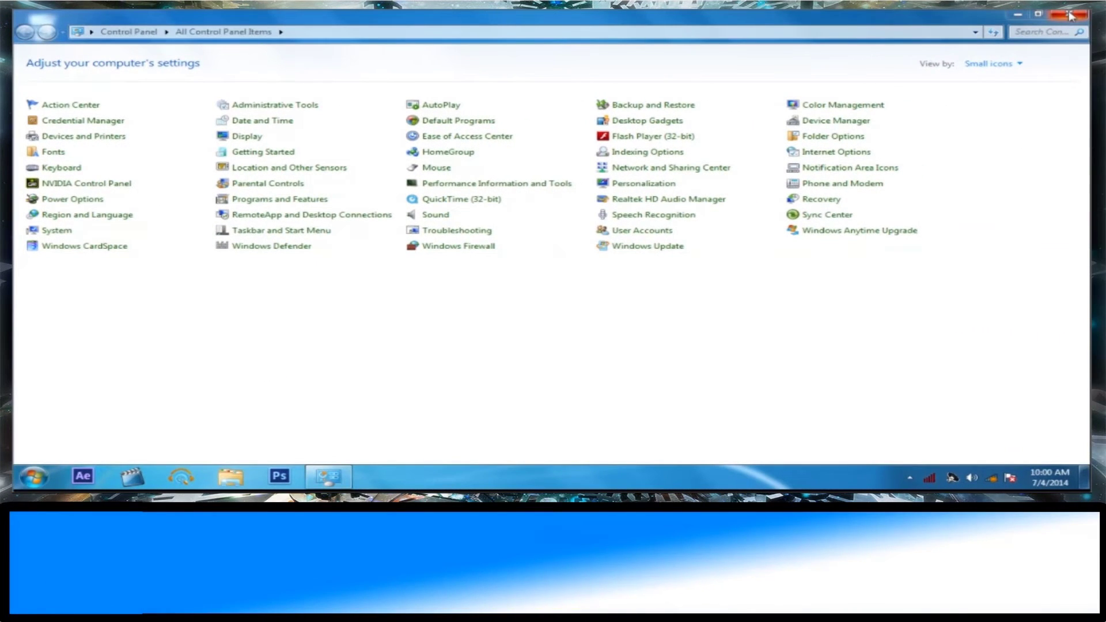
- Launch the Realtek utility from its desktop shortcut and show the Available Network list
left_click(1070, 16)
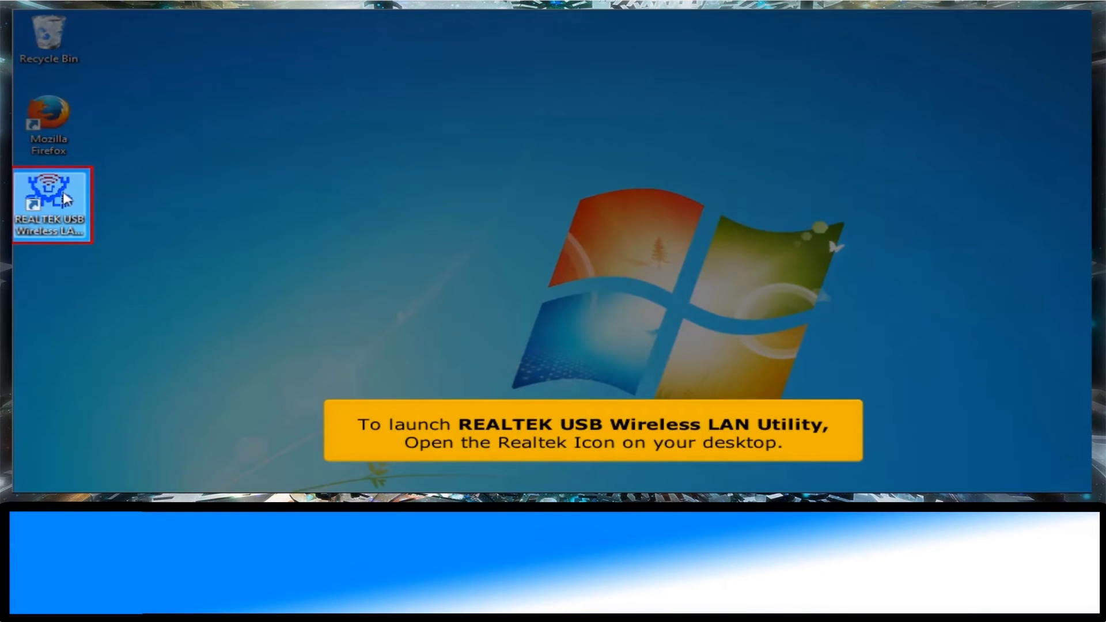
left_click(65, 199)
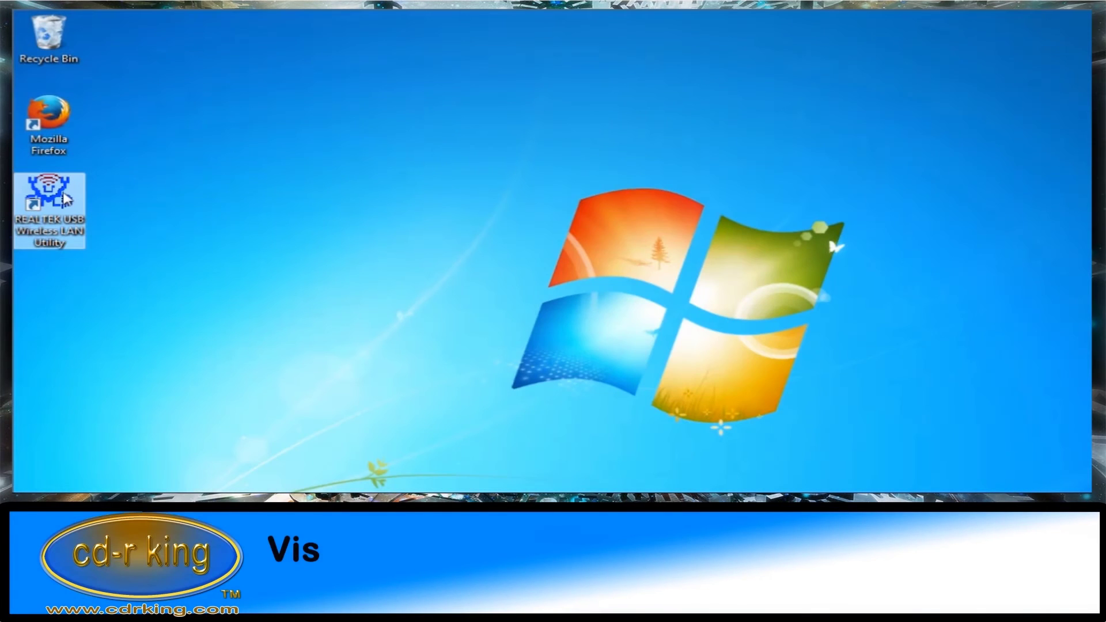
double_click(65, 198)
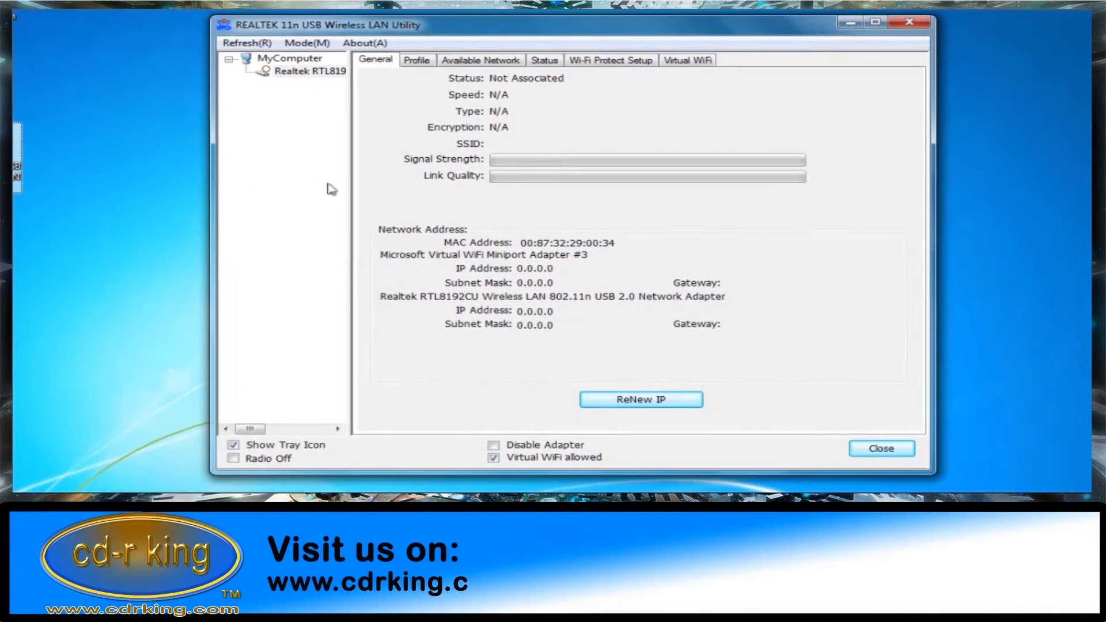
left_click(515, 65)
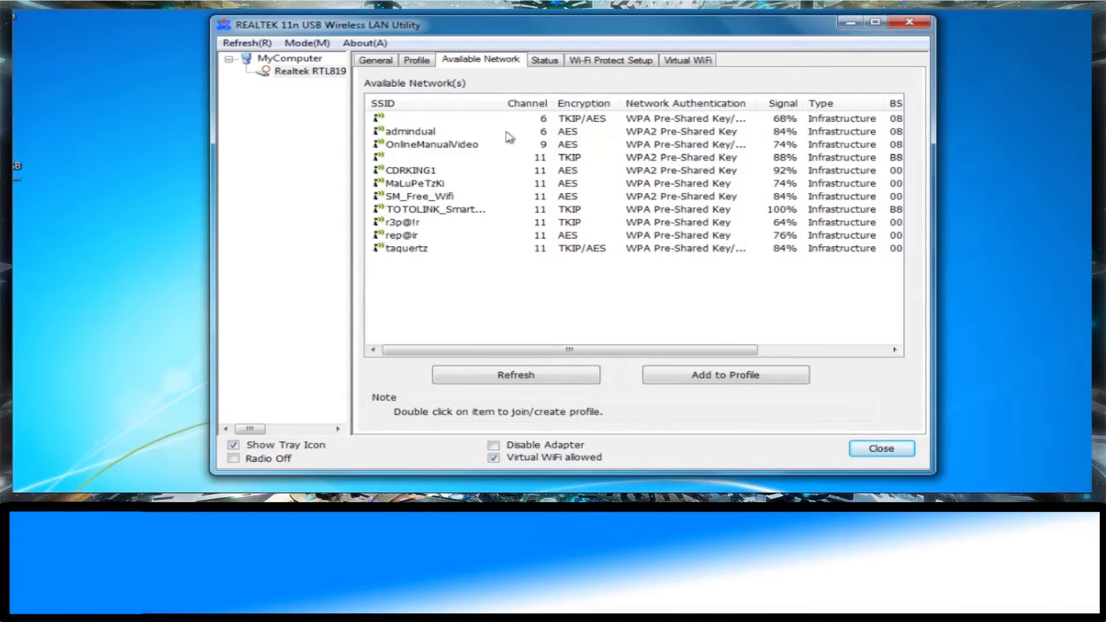
- Add CDRKING1 to a profile and enter the Wi-Fi password in both network key fields
left_click(483, 173)
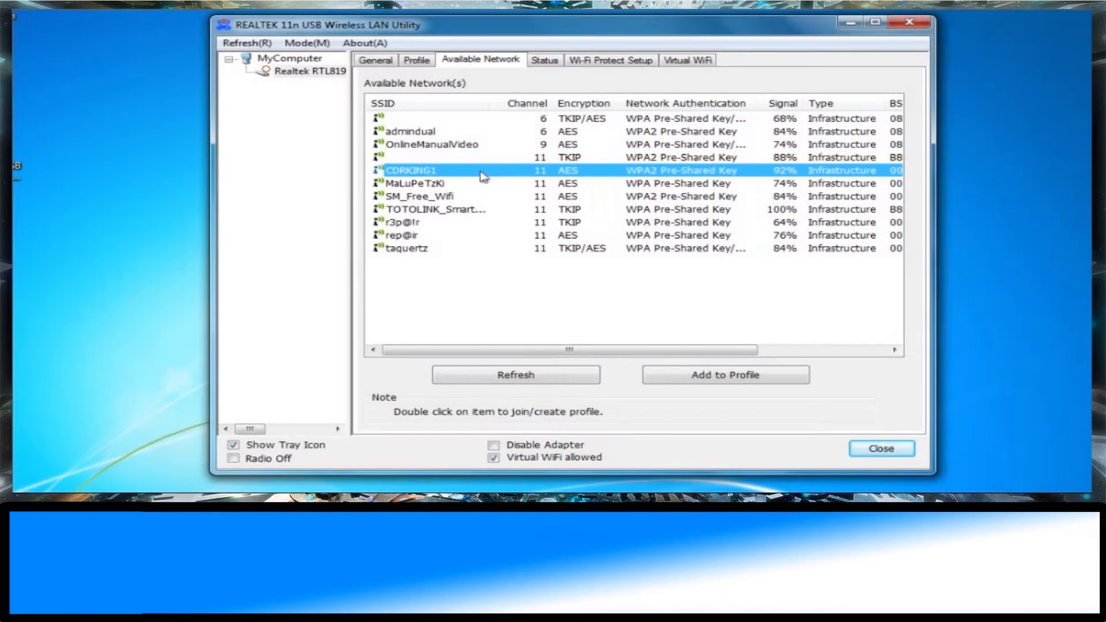
left_click(768, 379)
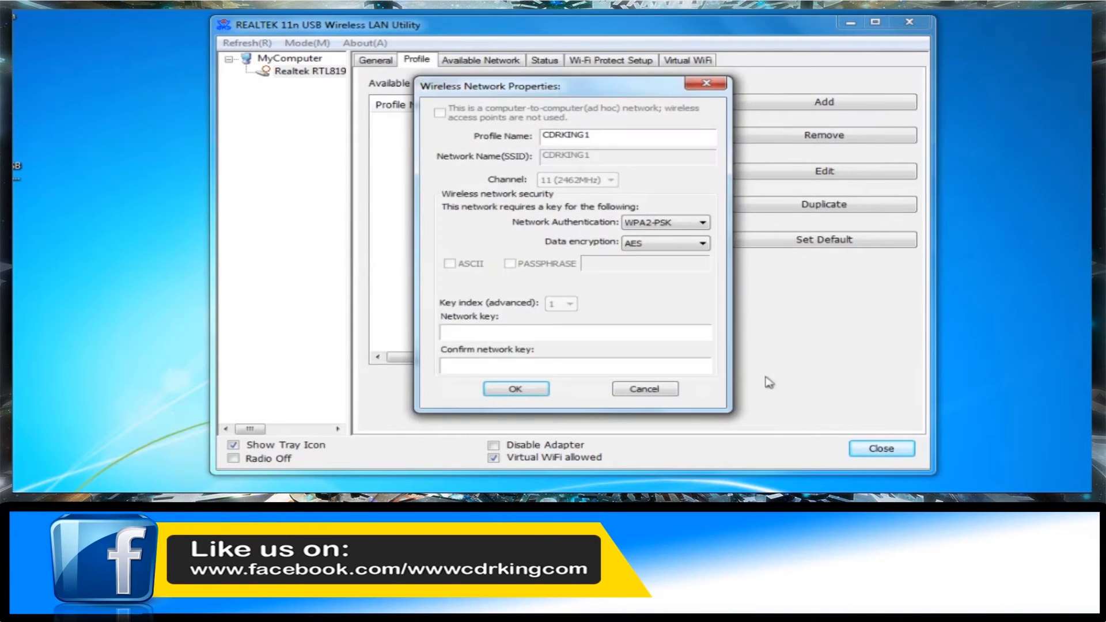
left_click(603, 332)
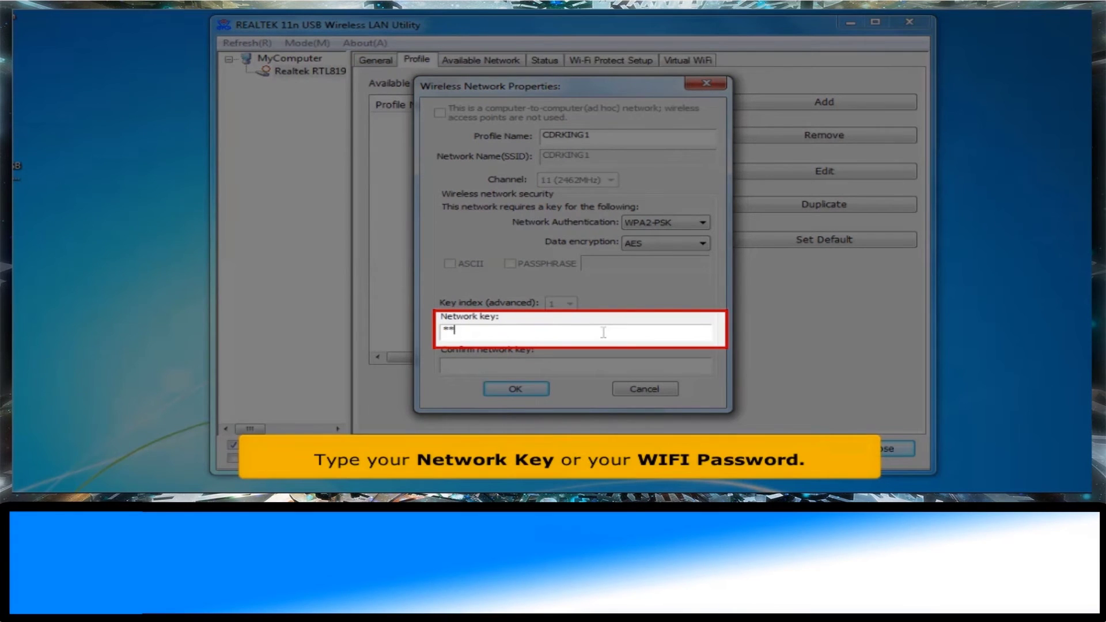
type("************")
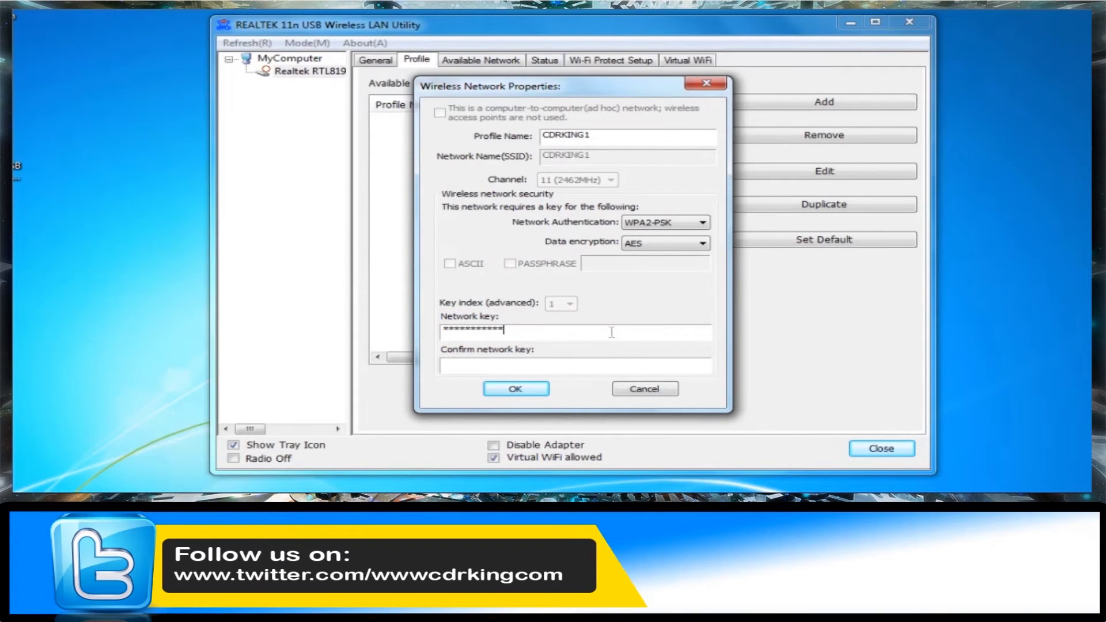
left_click(532, 365)
type("***")
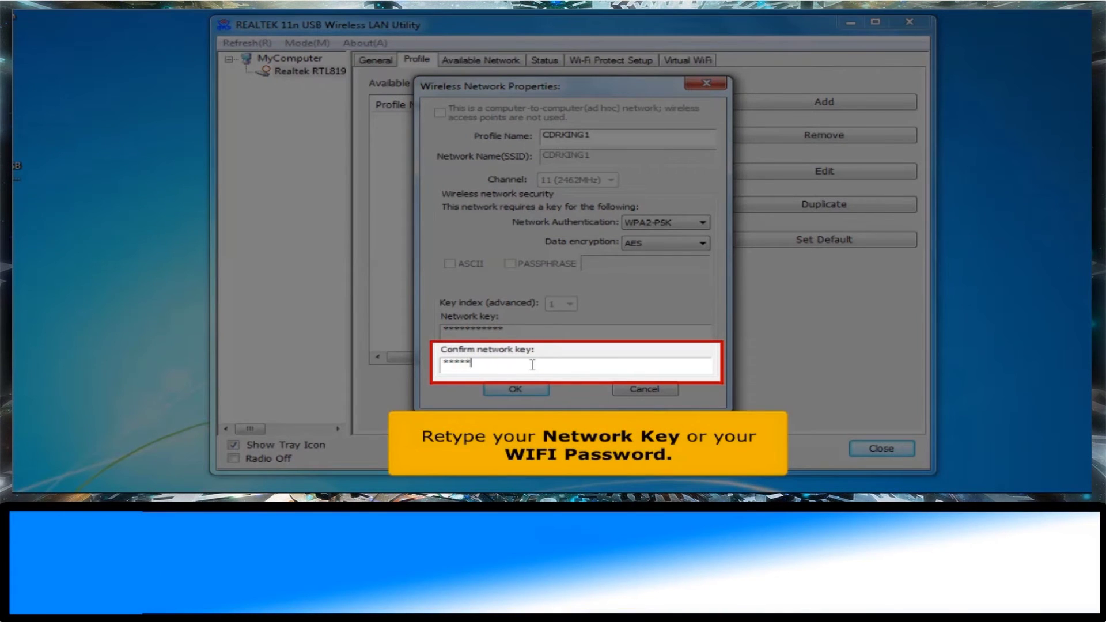
type("*********")
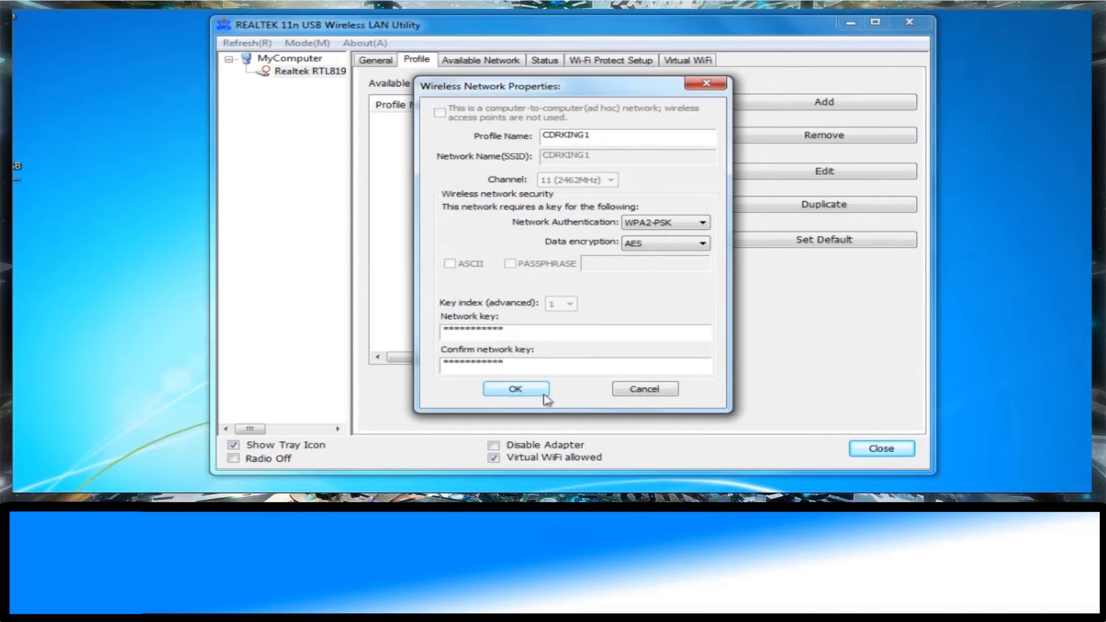
- Save the CDRKING1 profile to associate with the network, then close the utility
left_click(546, 397)
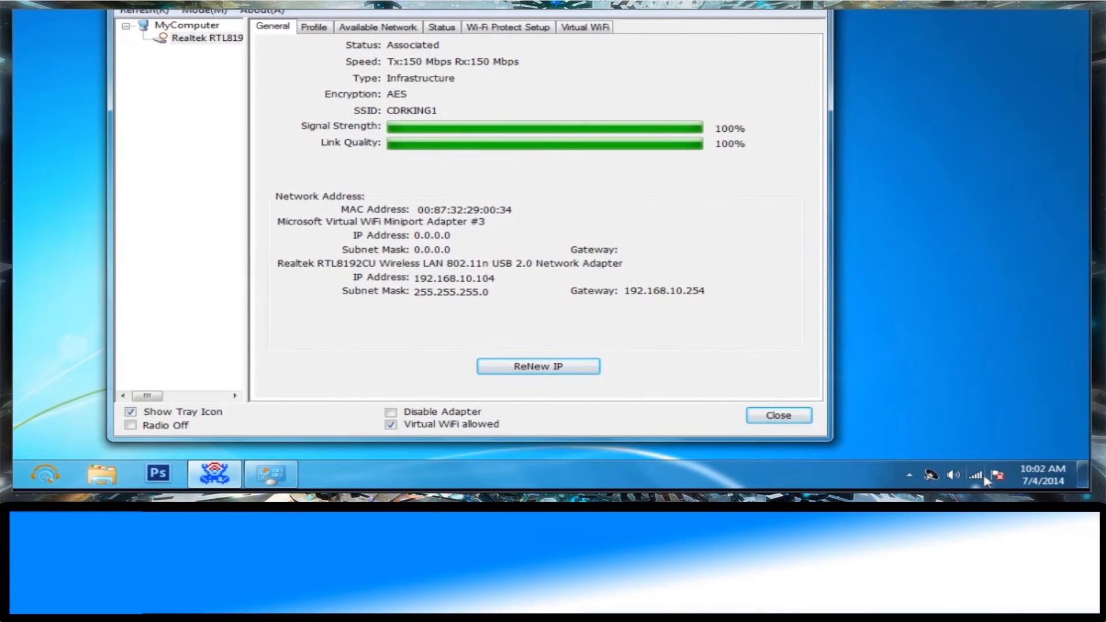
mouse_move(986, 480)
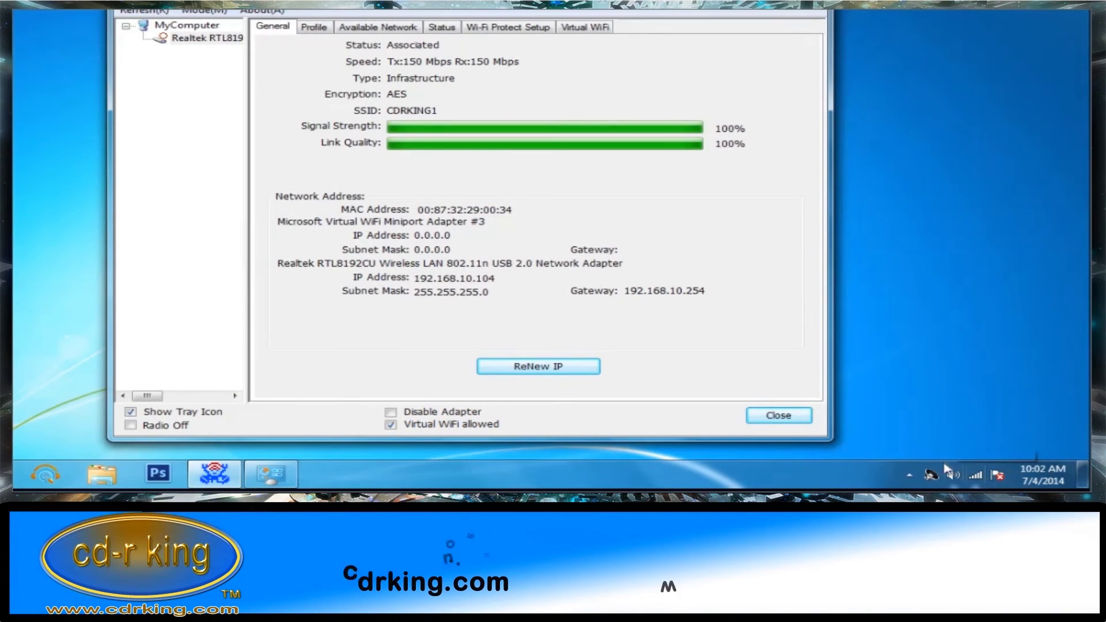
left_click(803, 418)
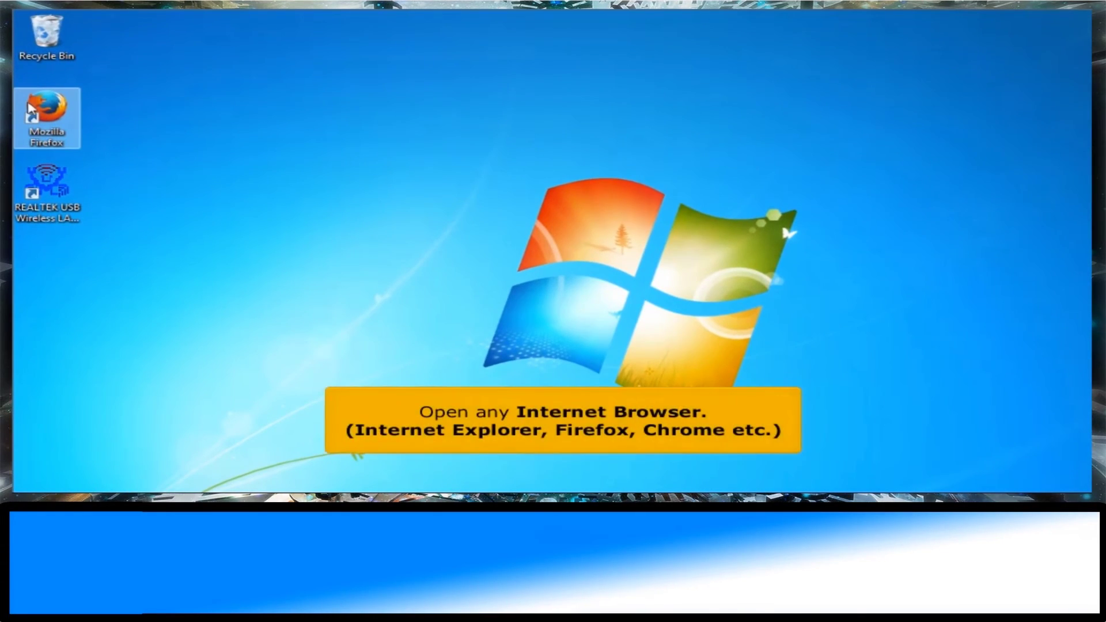
- Start Firefox and load cdrking.com from a cleared address bar
double_click(32, 108)
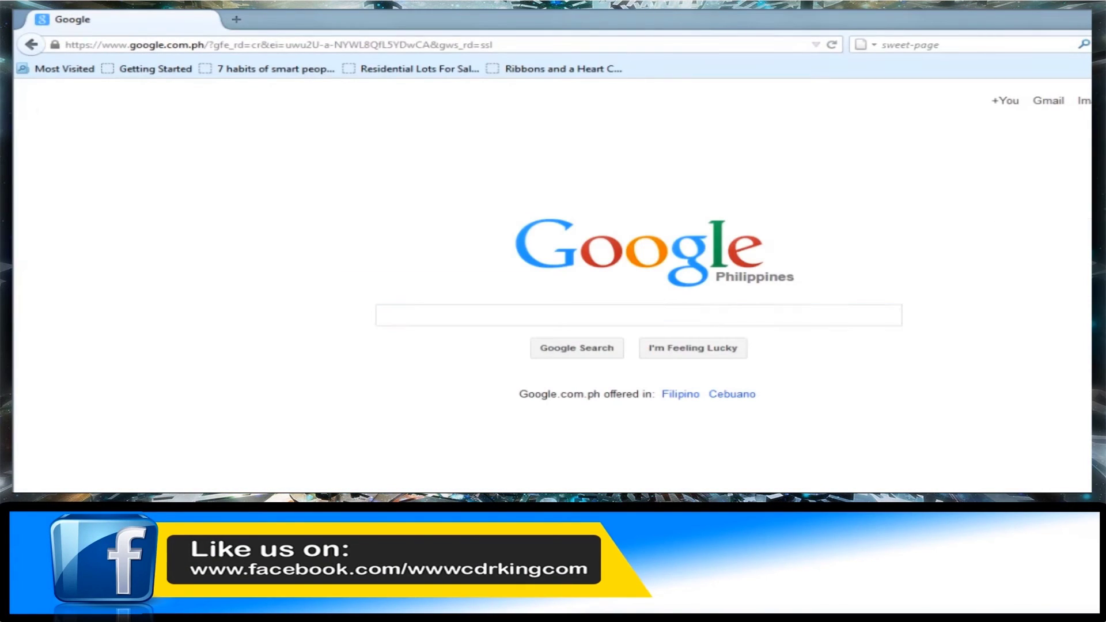
left_click(536, 45)
key("ctrl+a")
key("BackSpace")
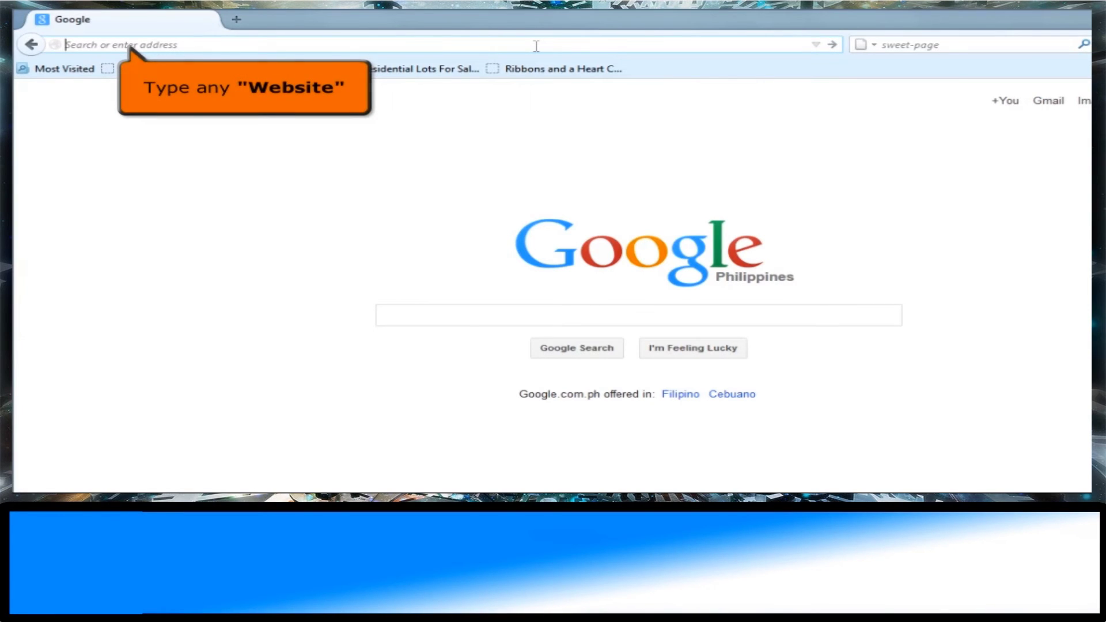
type("cdrking.")
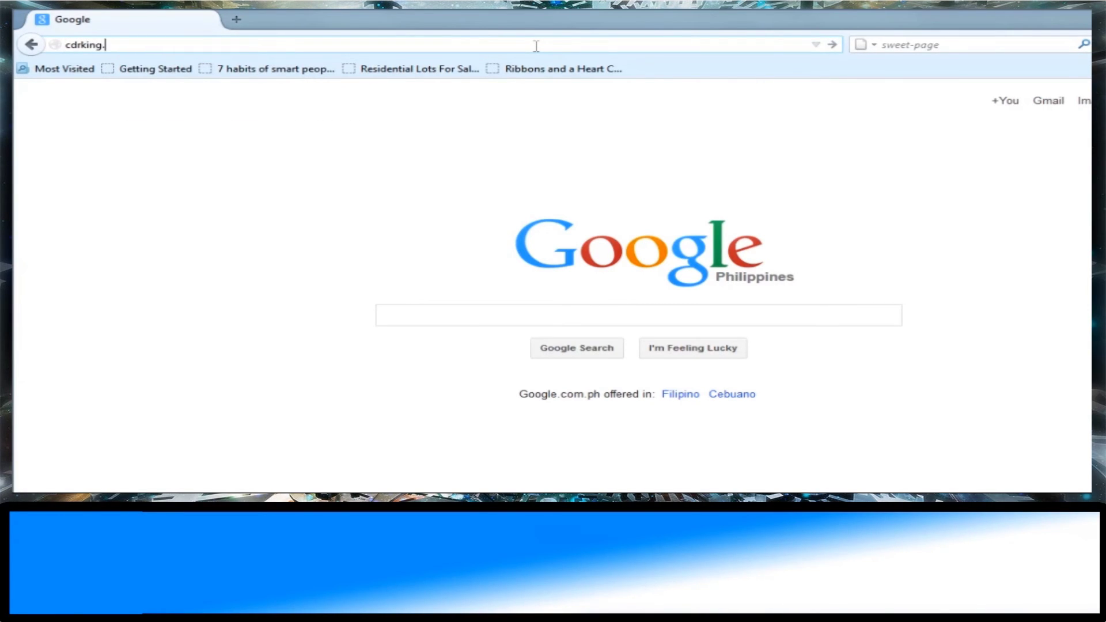
key("Return")
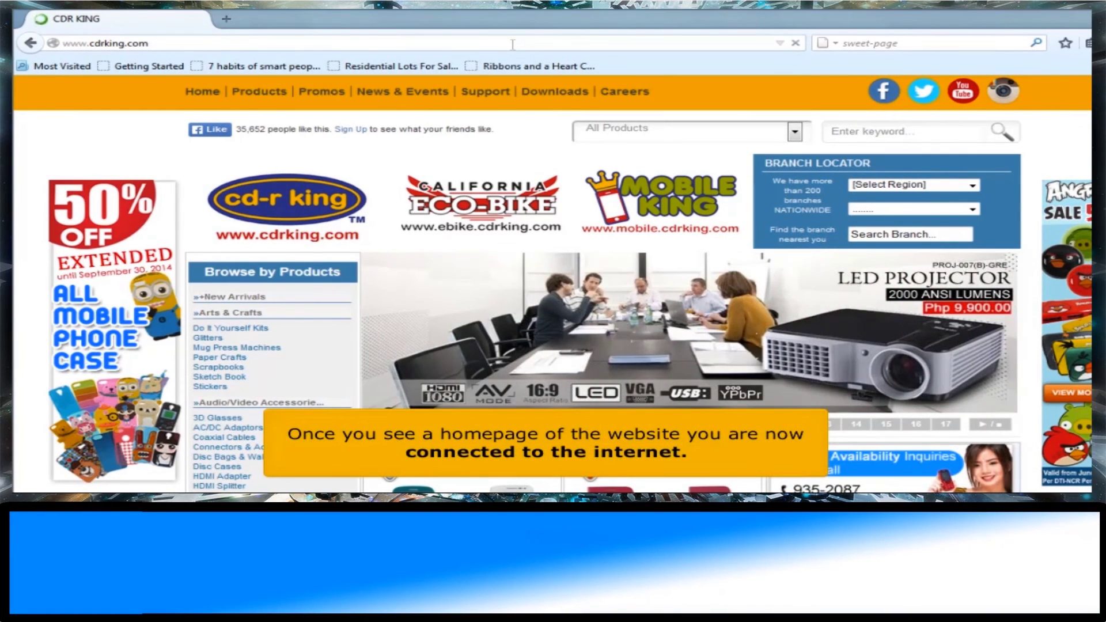
- Search 'wu-neta-024-cc' and open the Wireless-N USB adapter product page to review its specifications
left_click(856, 132)
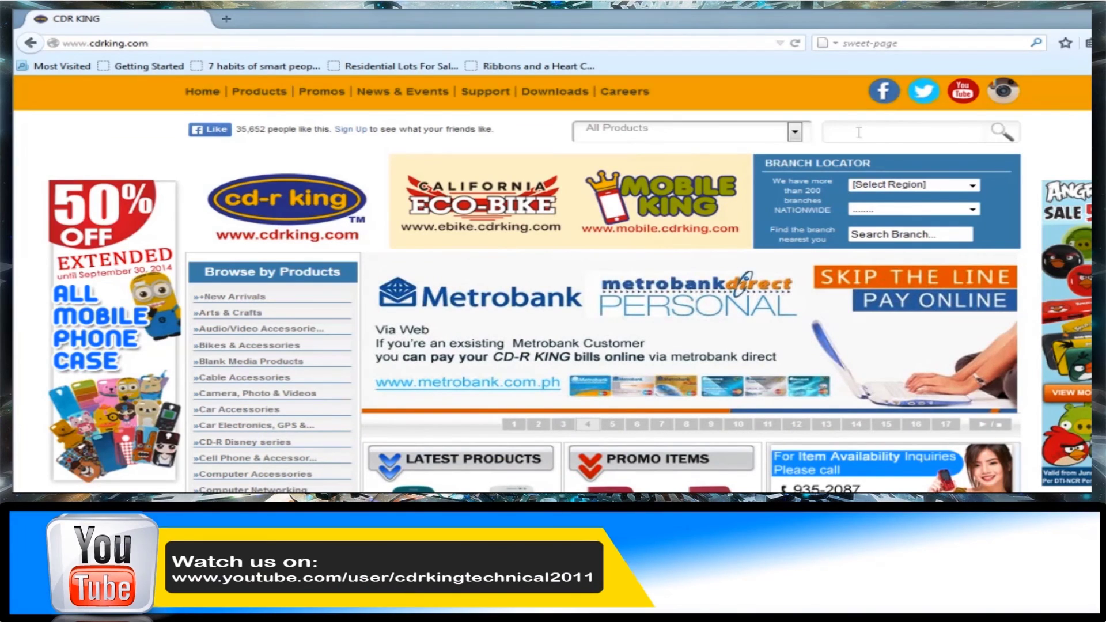
type("wu-")
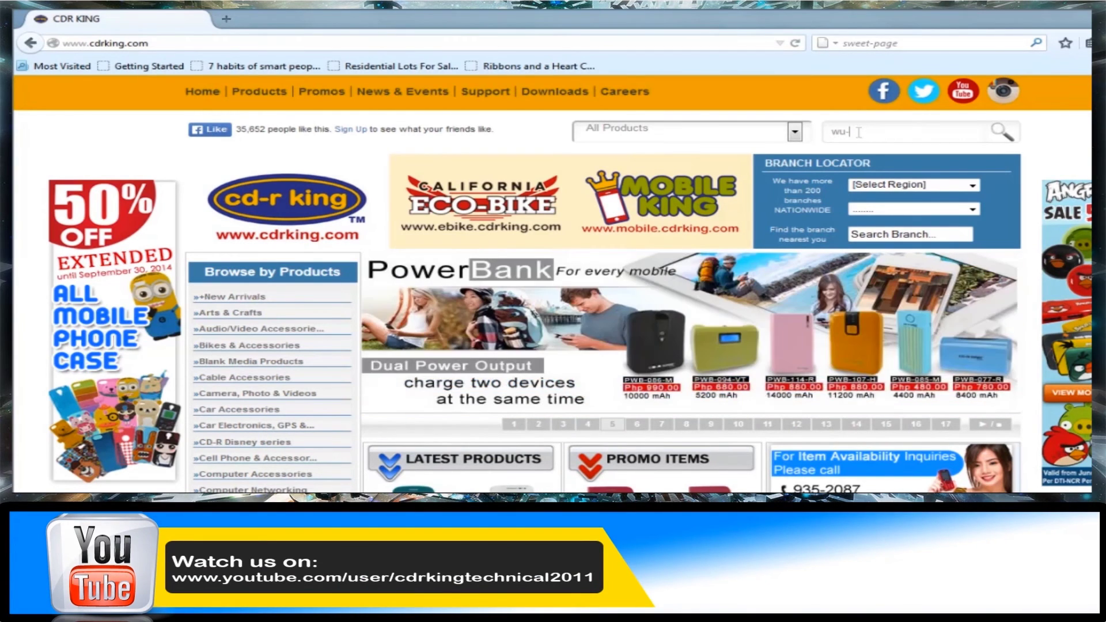
type("neta")
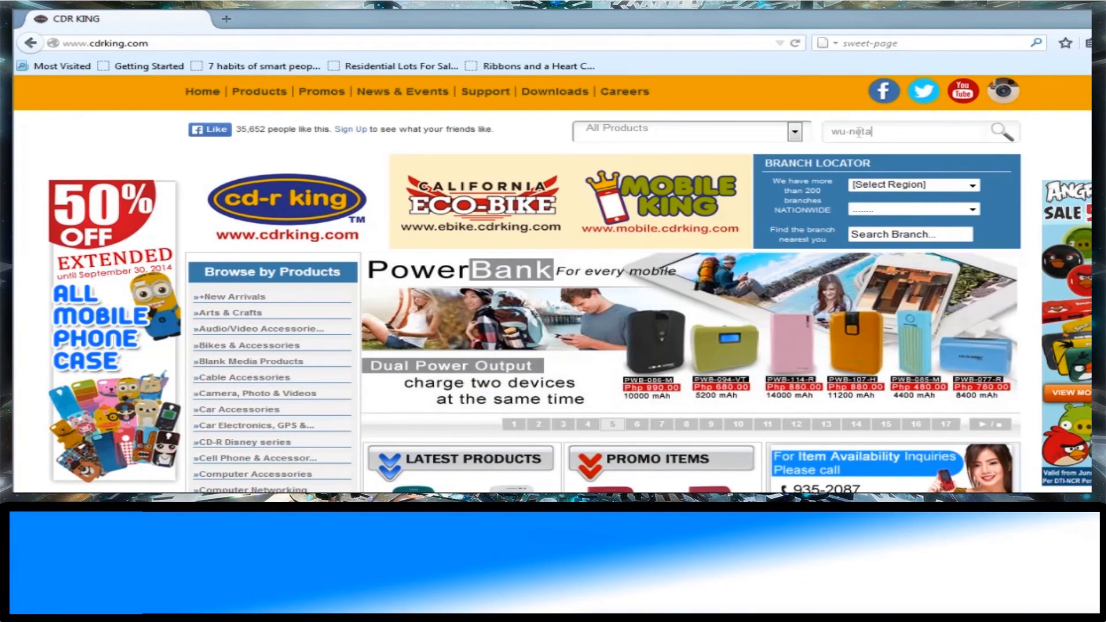
type("-02")
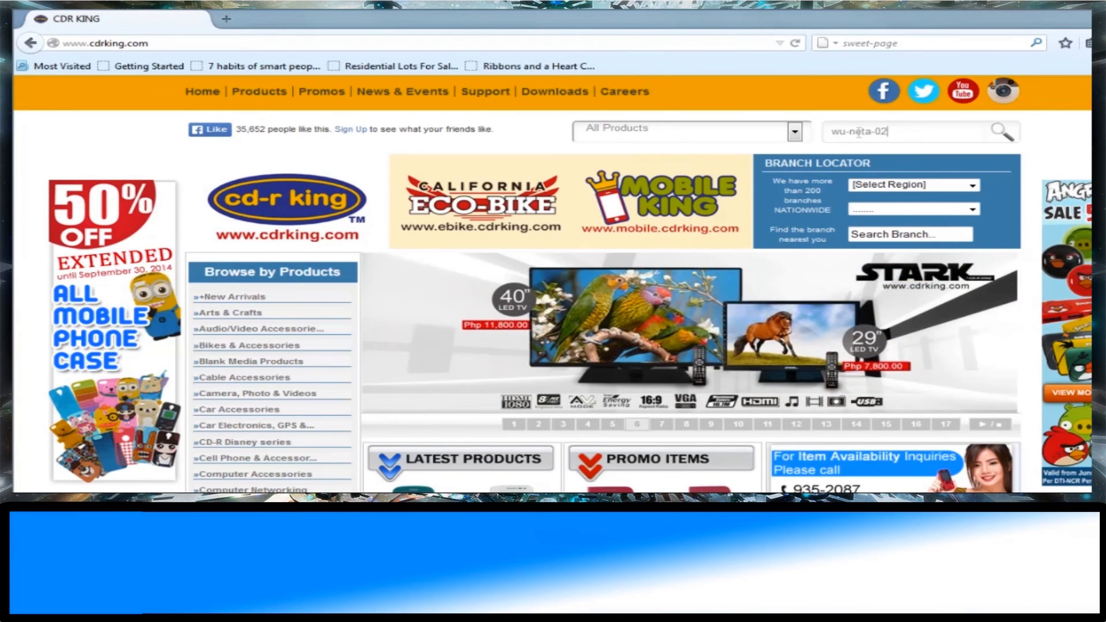
type("4-cc")
key("Return")
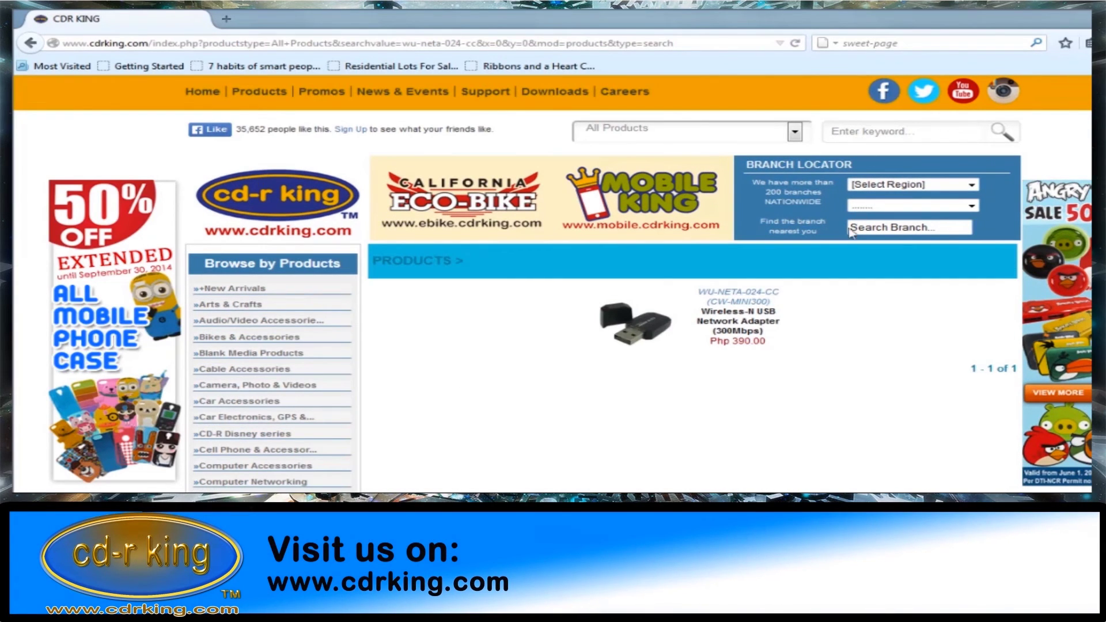
left_click(766, 332)
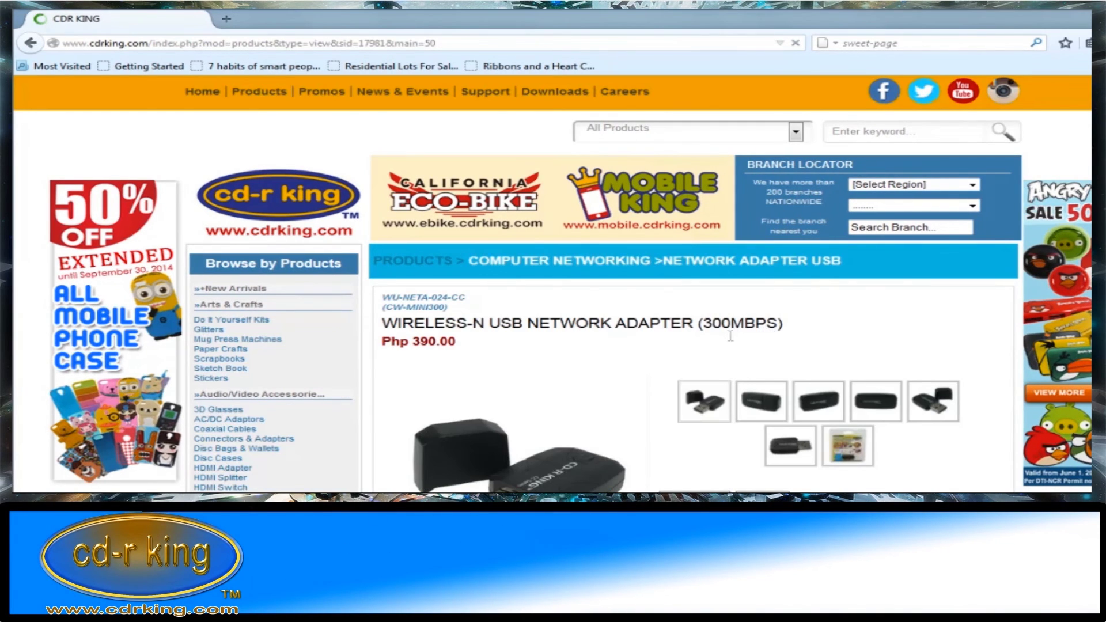
scroll(697, 341, "down", 2)
scroll(697, 341, "down", 5)
scroll(667, 330, "down", 3)
scroll(667, 329, "up", 1)
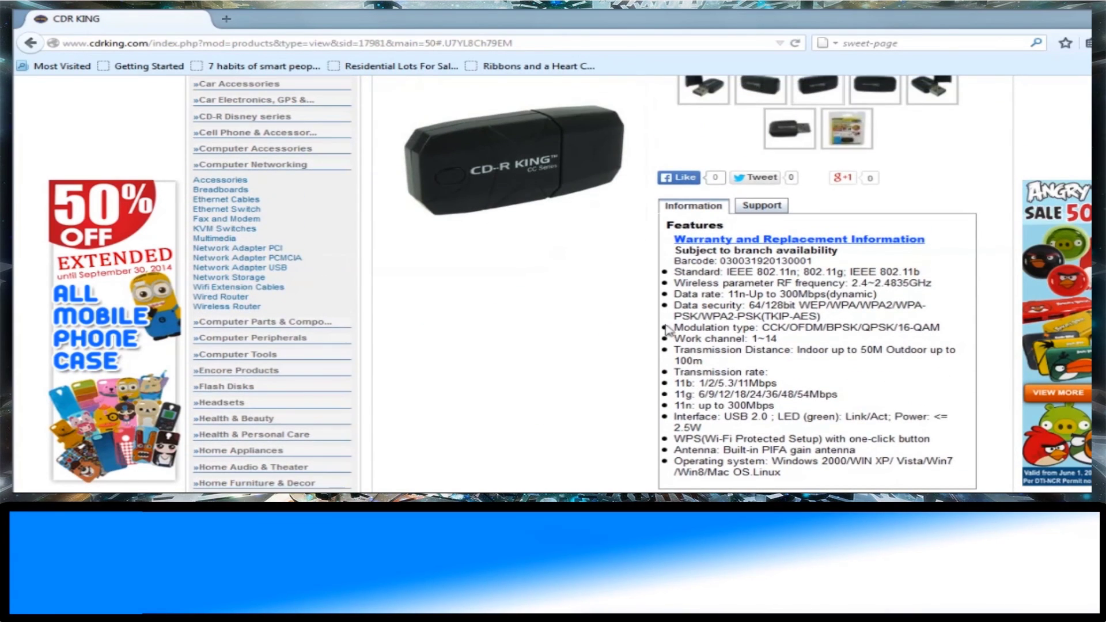
scroll(667, 329, "up", 5)
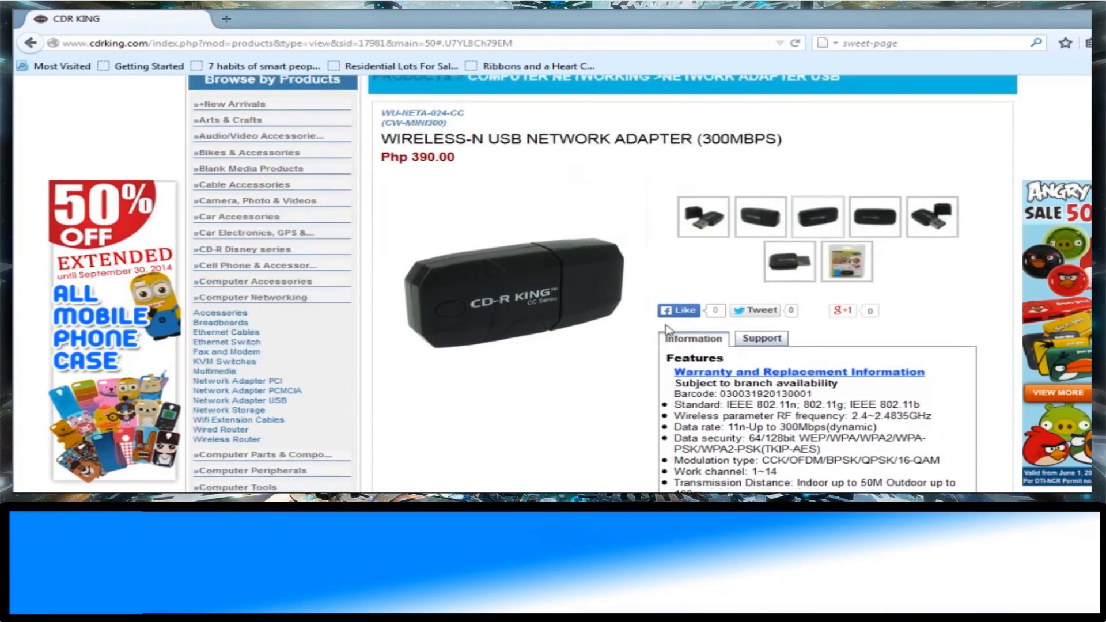